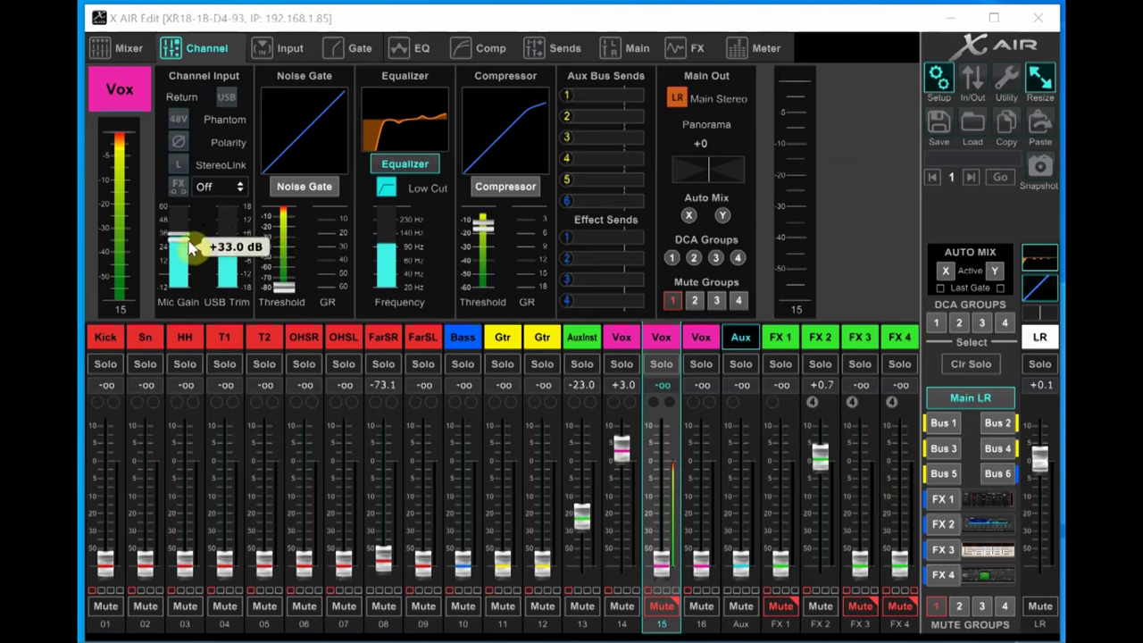
# Lower the Vox mic gain from +33 dB to about +17.5 dB.
pyautogui.moveTo(185, 243); pyautogui.dragTo(184, 270)
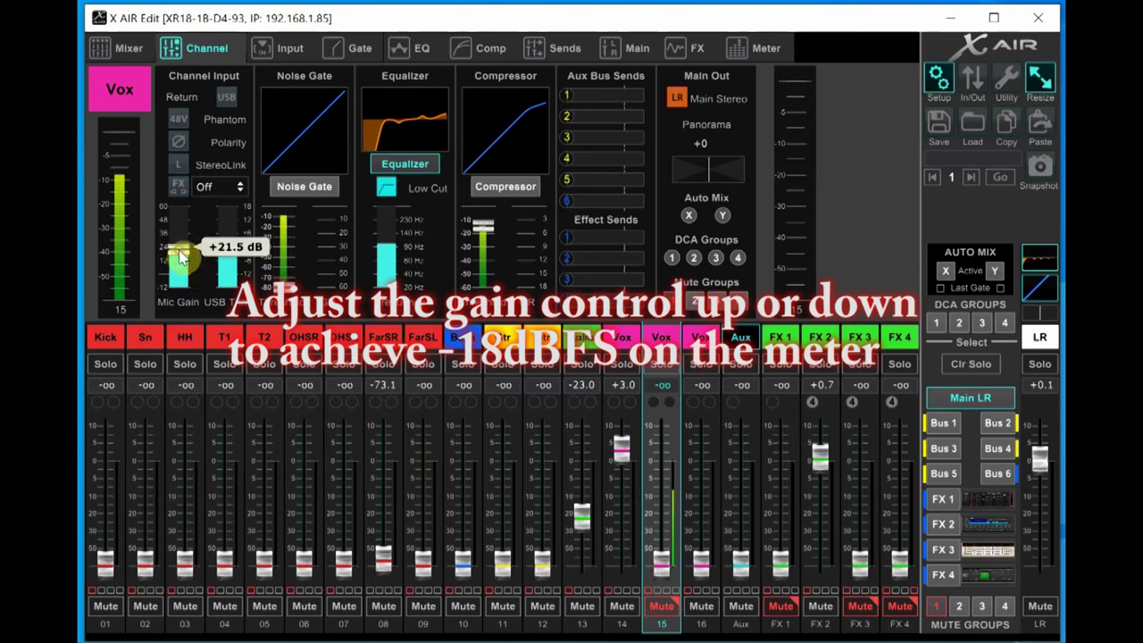
pyautogui.scroll(-2, 181, 260)
pyautogui.moveTo(181, 260)
pyautogui.mouseDown()
pyautogui.moveTo(182, 275)
pyautogui.moveTo(146, 282)
pyautogui.moveTo(182, 268)
pyautogui.moveTo(163, 279)
pyautogui.mouseUp()
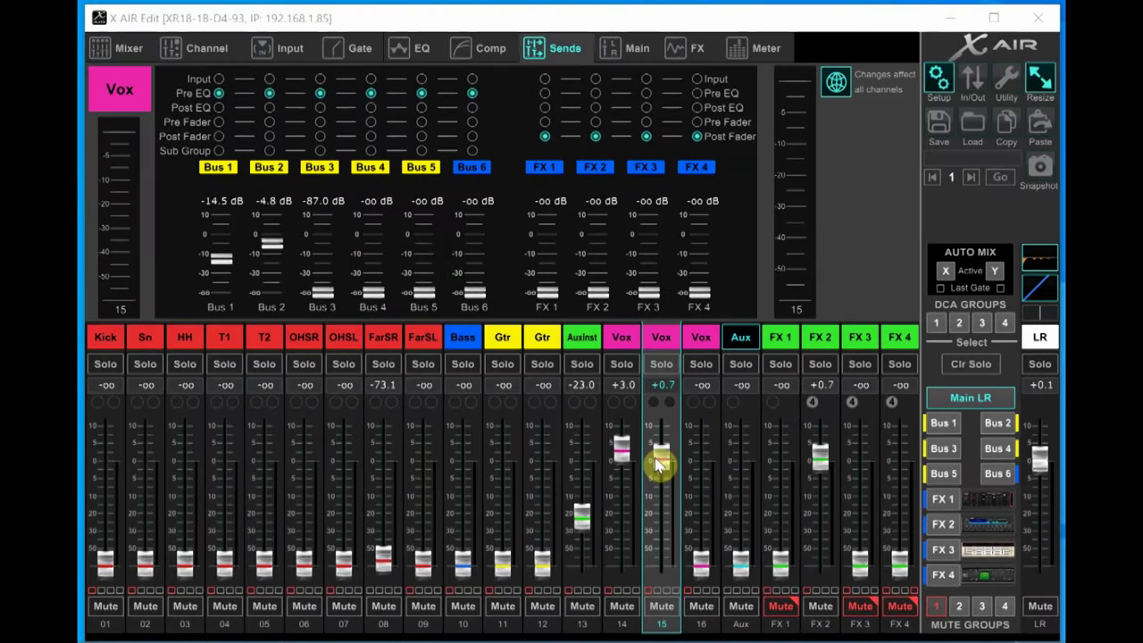
# Pull the Vox fader all the way down, mute it, and turn its Bus 1 and Bus 2 sends off.
pyautogui.click(660, 471)
pyautogui.moveTo(661, 471); pyautogui.dragTo(649, 612)
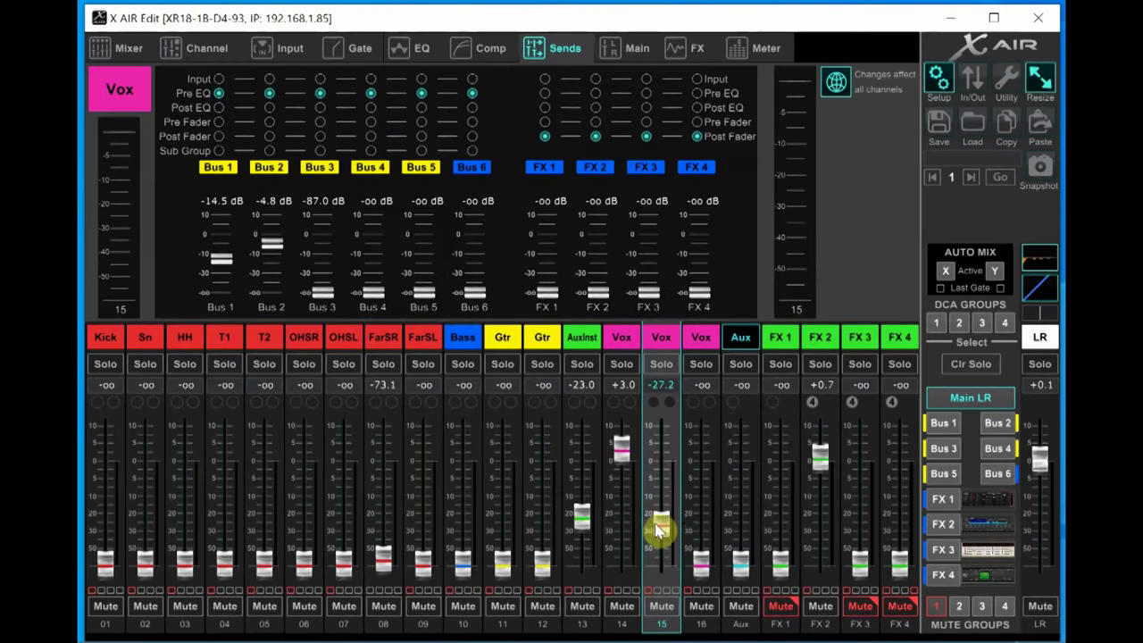
pyautogui.click(656, 609)
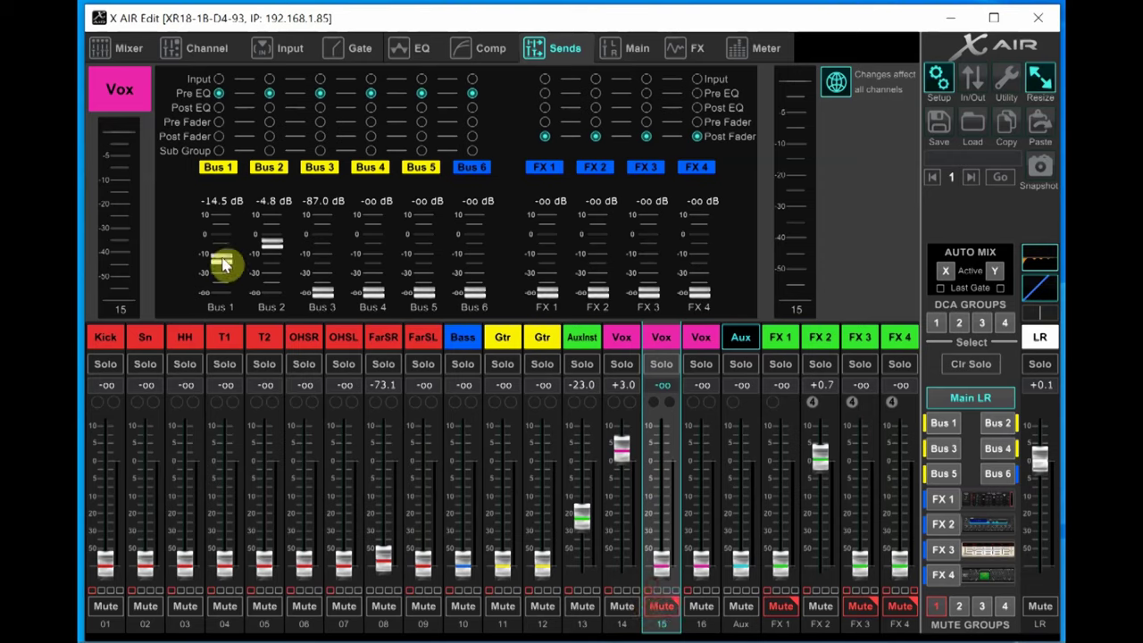
pyautogui.moveTo(223, 263); pyautogui.dragTo(222, 301)
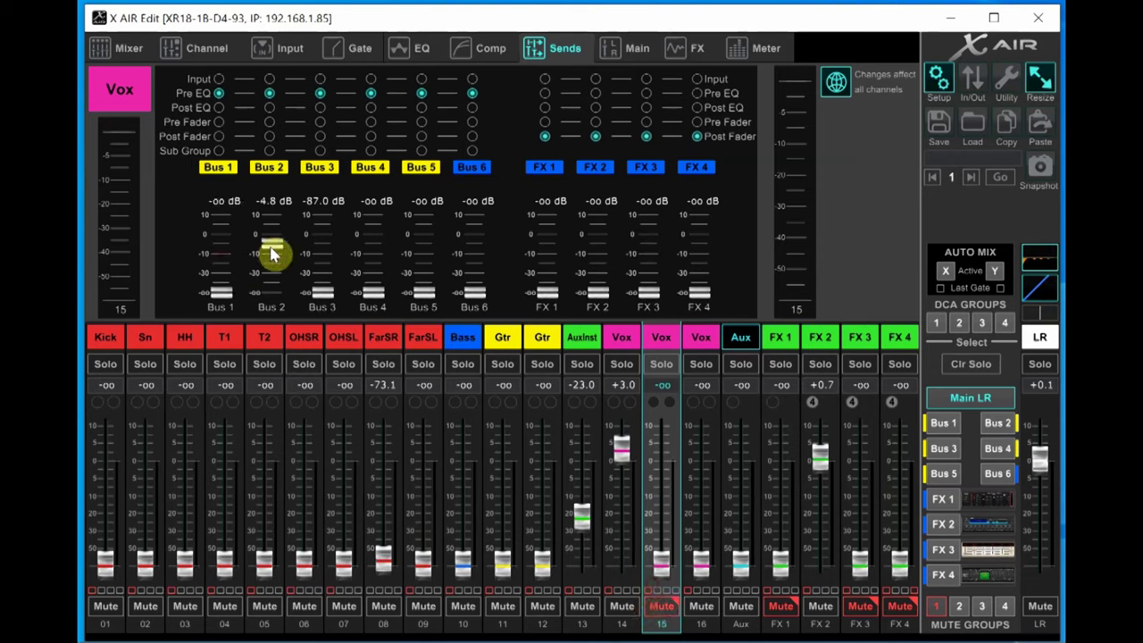
pyautogui.moveTo(273, 253); pyautogui.dragTo(273, 284)
pyautogui.moveTo(262, 331); pyautogui.dragTo(244, 408)
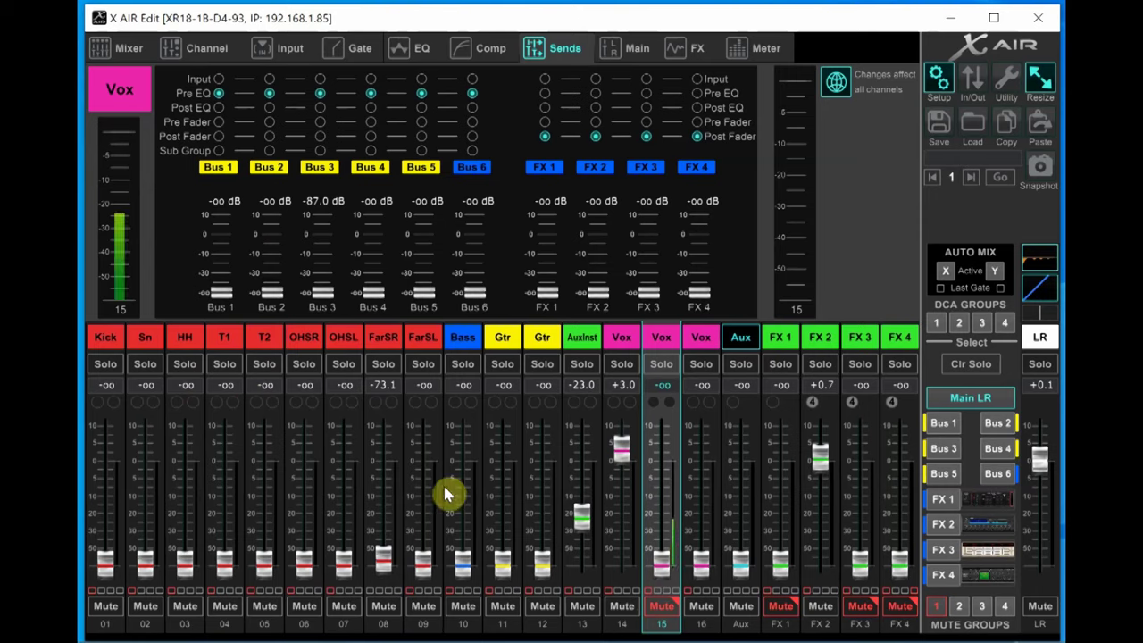
# Unmute Vox, bring its fader near 0 dB, and set Bus 1 to about -11 dB and Bus 3 to about -3.8 dB.
pyautogui.click(659, 606)
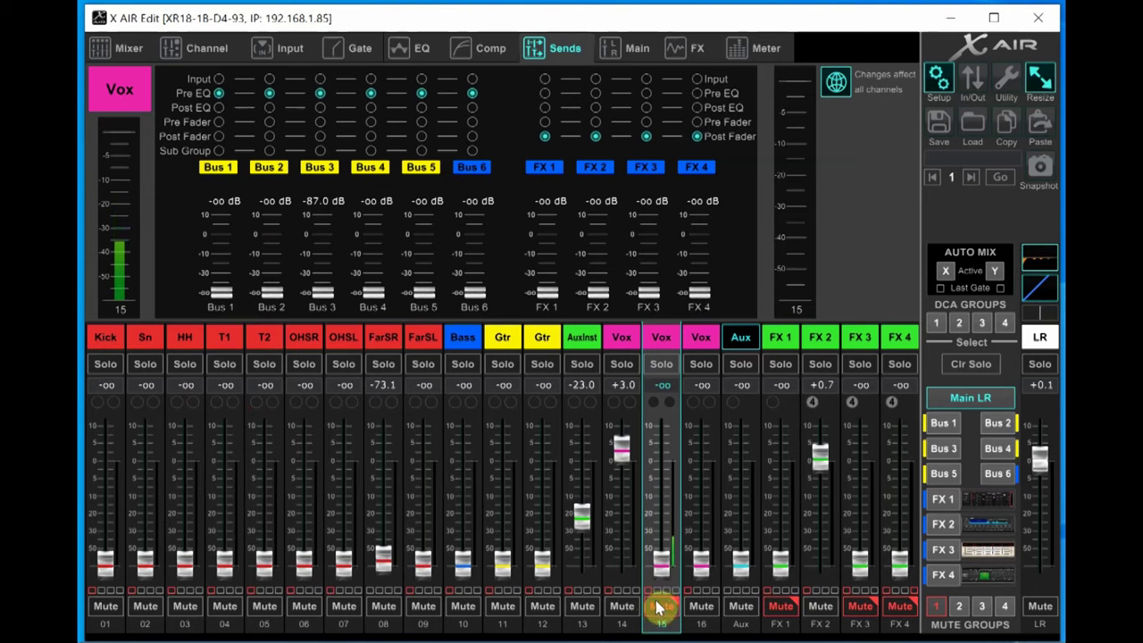
pyautogui.moveTo(659, 576); pyautogui.dragTo(662, 475)
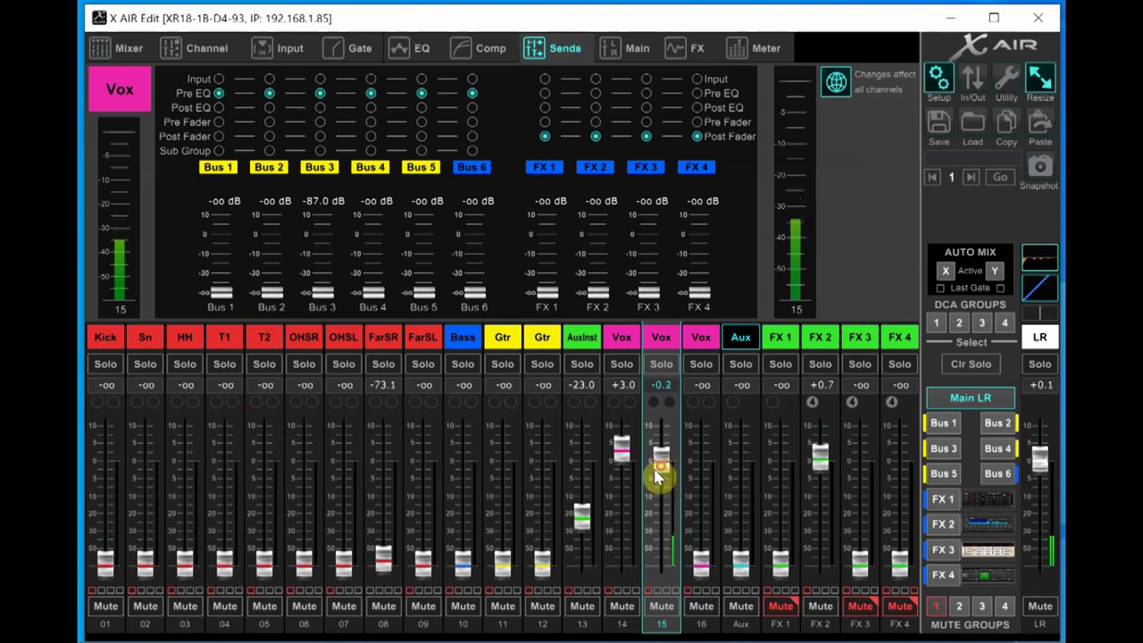
pyautogui.moveTo(222, 293); pyautogui.dragTo(228, 185)
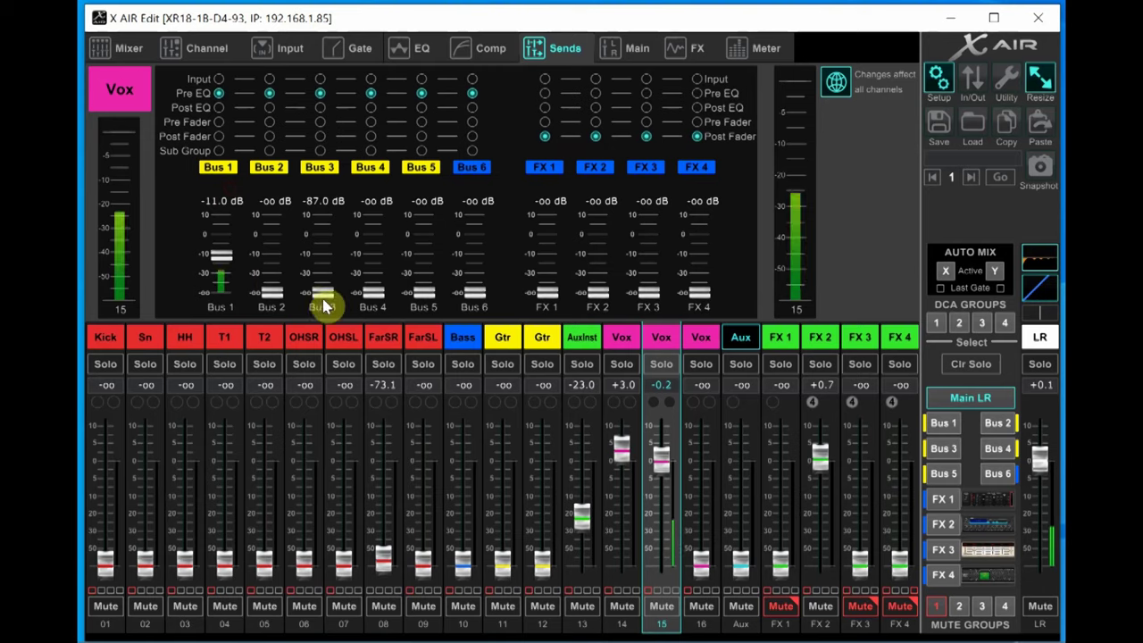
pyautogui.moveTo(323, 296); pyautogui.dragTo(327, 166)
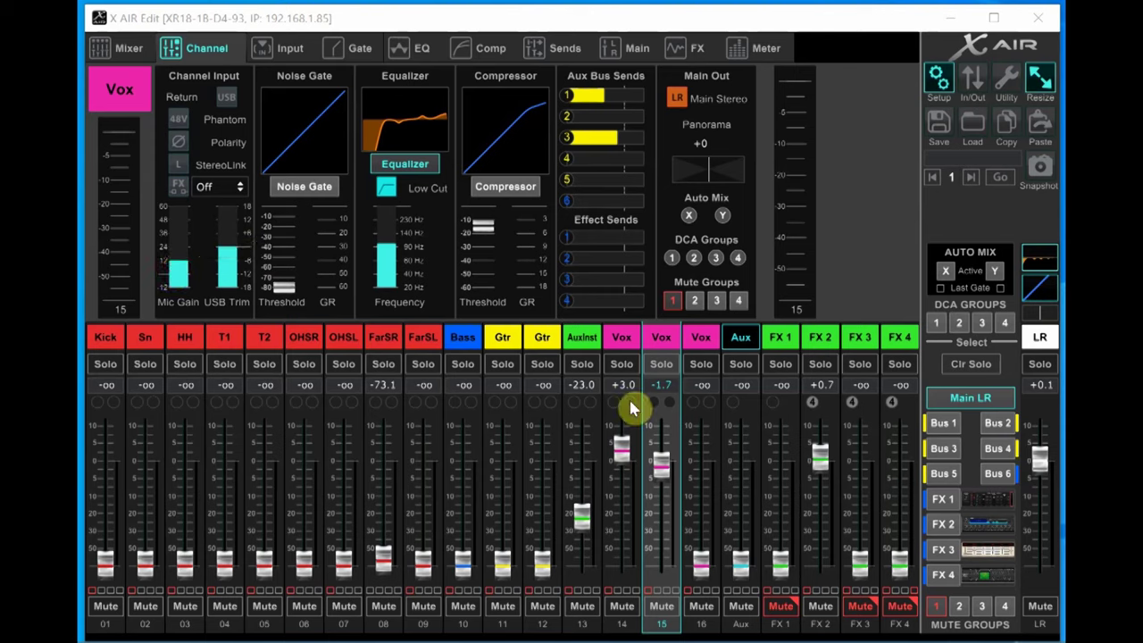
# Show the Bus 1 mix on the channel faders and sweep the Vox mic gain up.
pyautogui.click(953, 427)
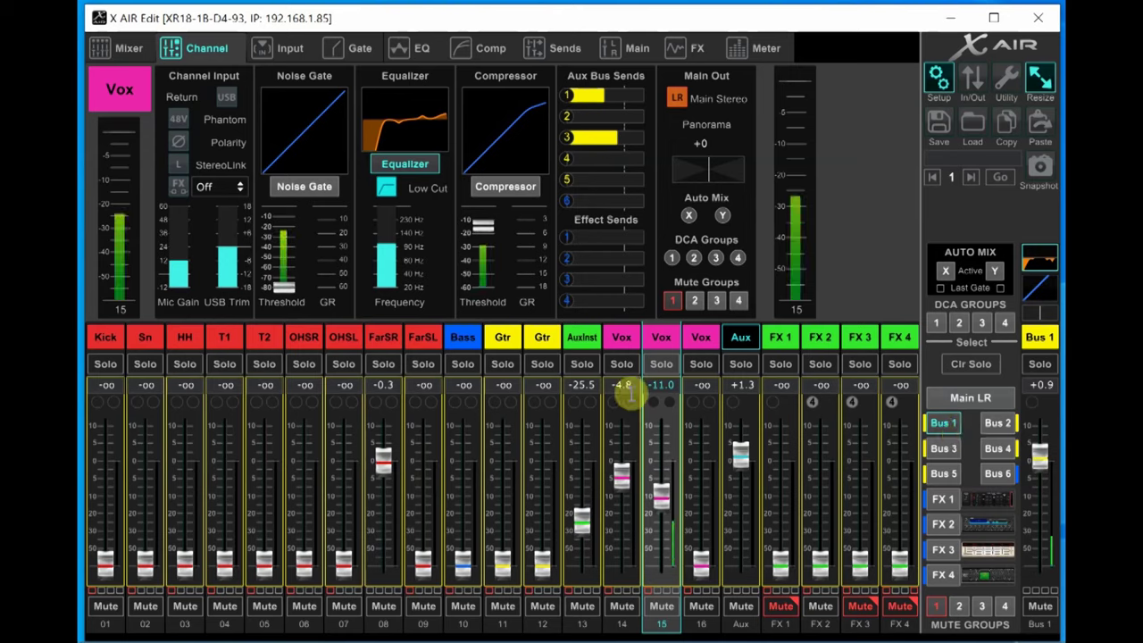
pyautogui.moveTo(179, 267)
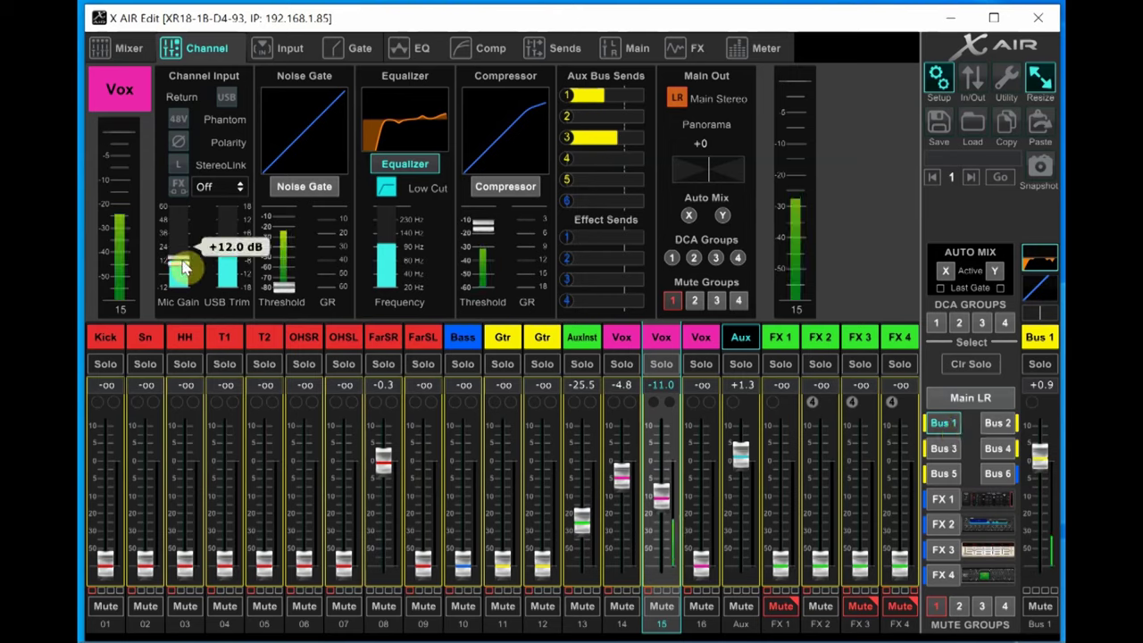
pyautogui.moveTo(182, 264)
pyautogui.mouseDown()
pyautogui.moveTo(193, 207)
pyautogui.moveTo(190, 224)
pyautogui.mouseUp()
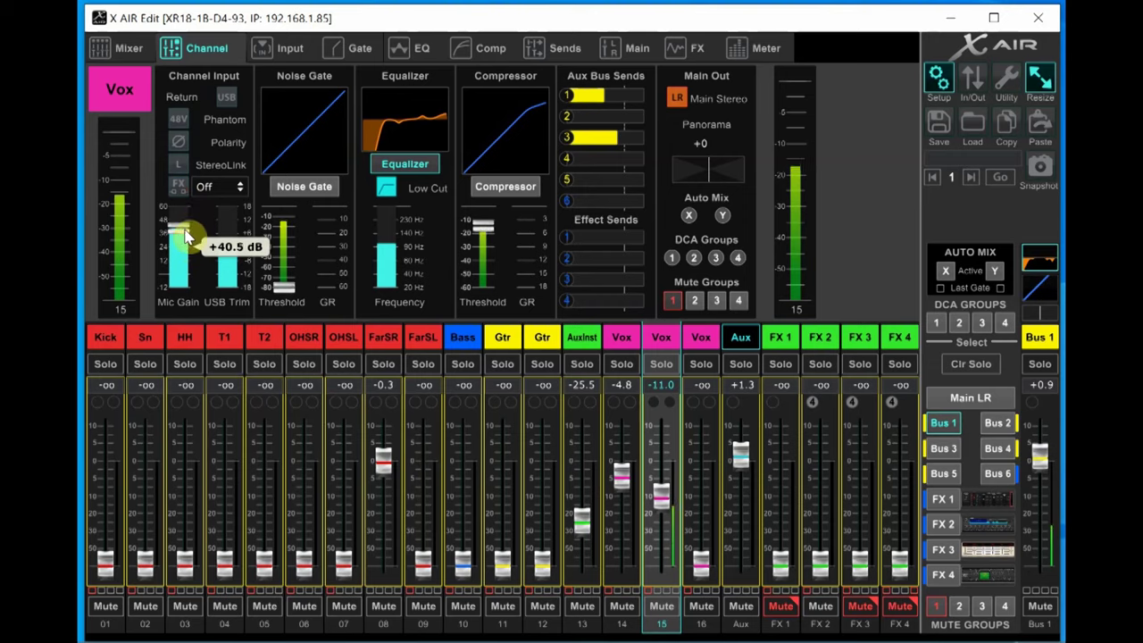
pyautogui.moveTo(192, 223); pyautogui.dragTo(184, 363)
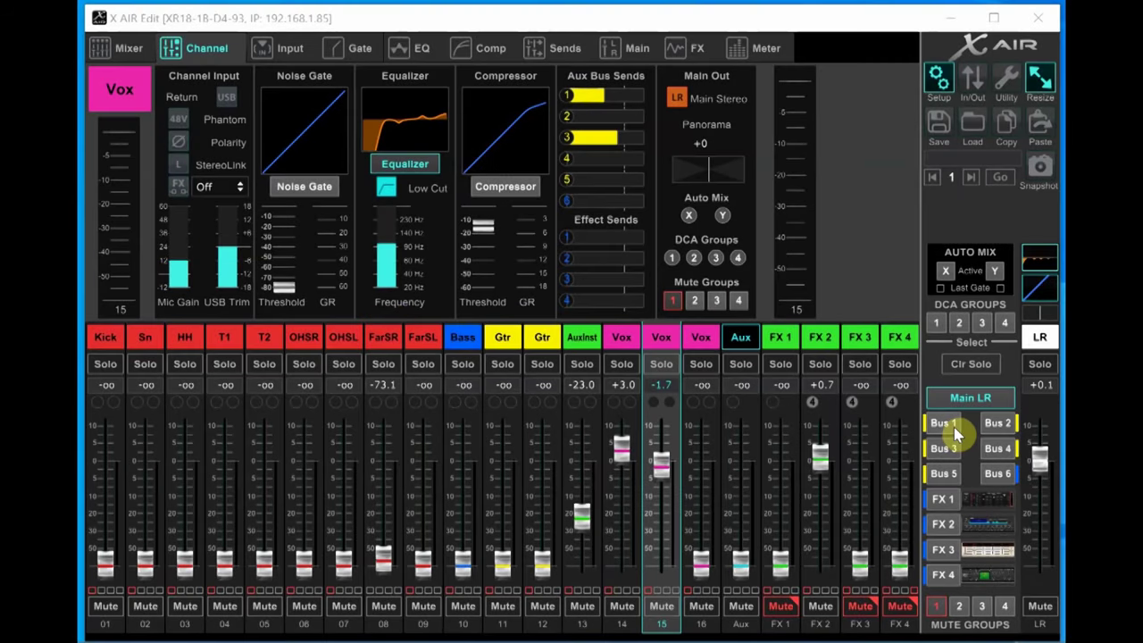
# Reselect the Bus 1 mix and settle the Vox mic gain at about +8.5 dB.
pyautogui.click(952, 427)
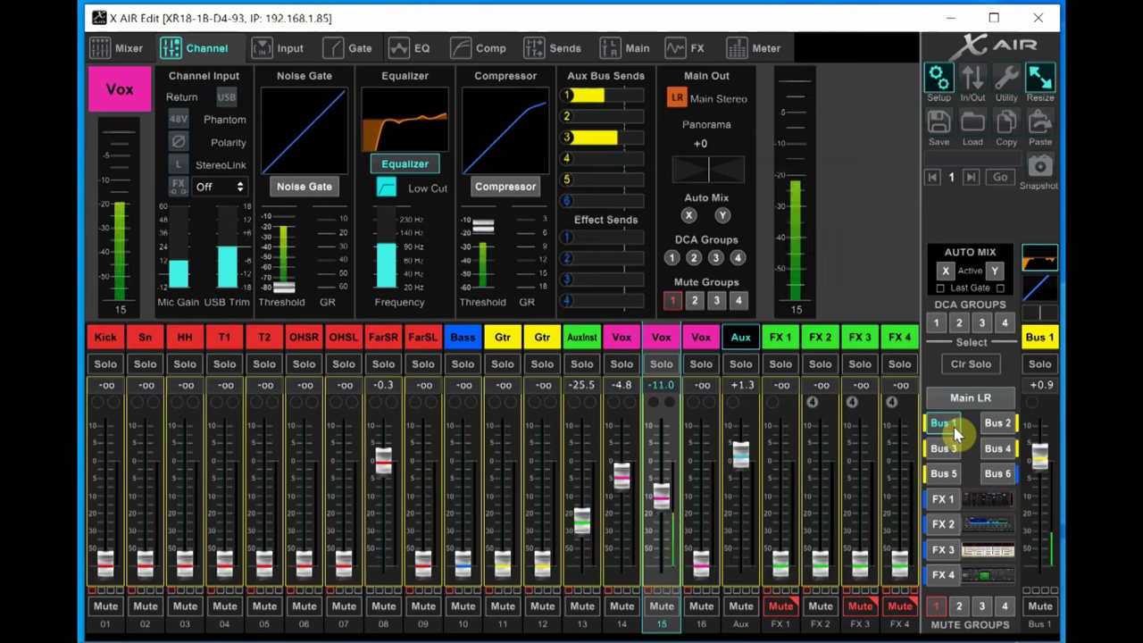
pyautogui.click(182, 259)
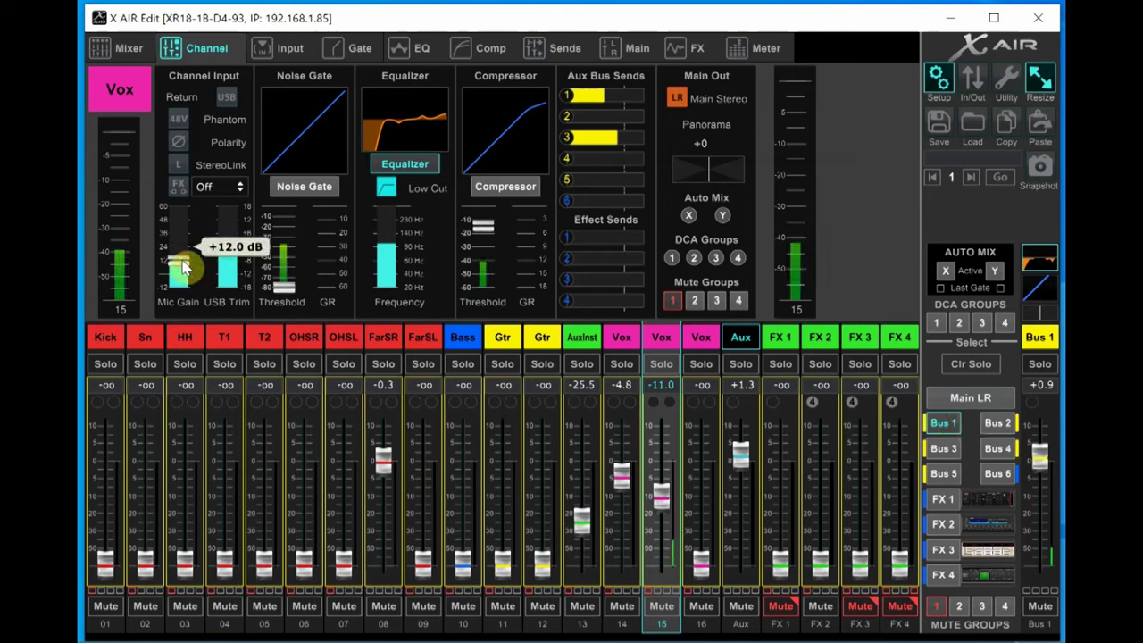
pyautogui.moveTo(183, 266)
pyautogui.mouseDown()
pyautogui.moveTo(195, 207)
pyautogui.moveTo(187, 230)
pyautogui.mouseUp()
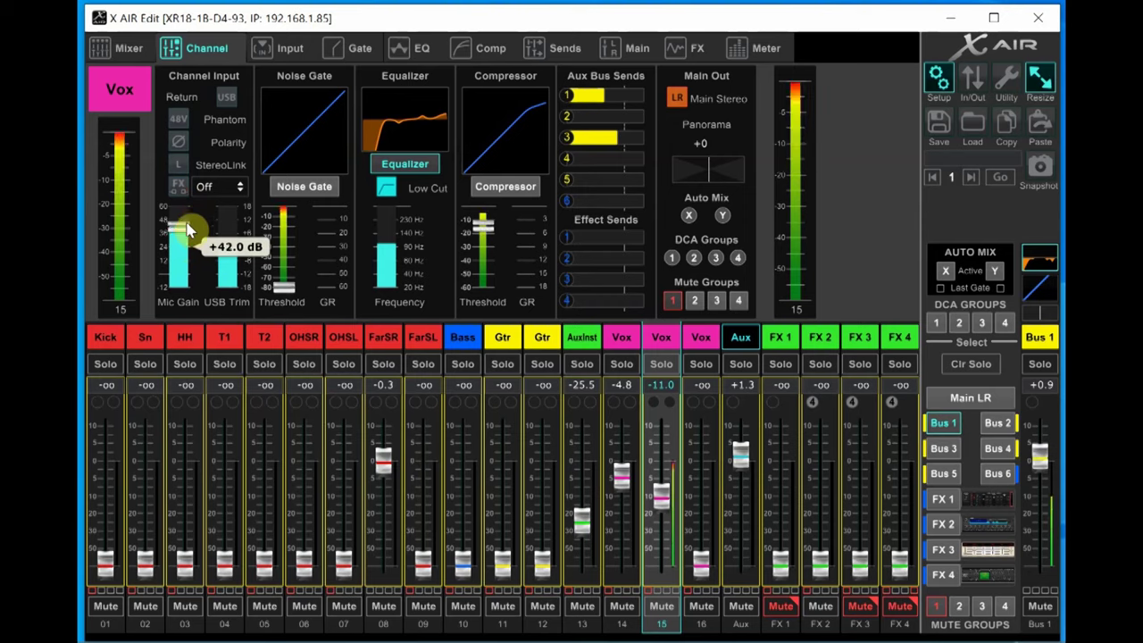
pyautogui.moveTo(187, 230); pyautogui.dragTo(186, 359)
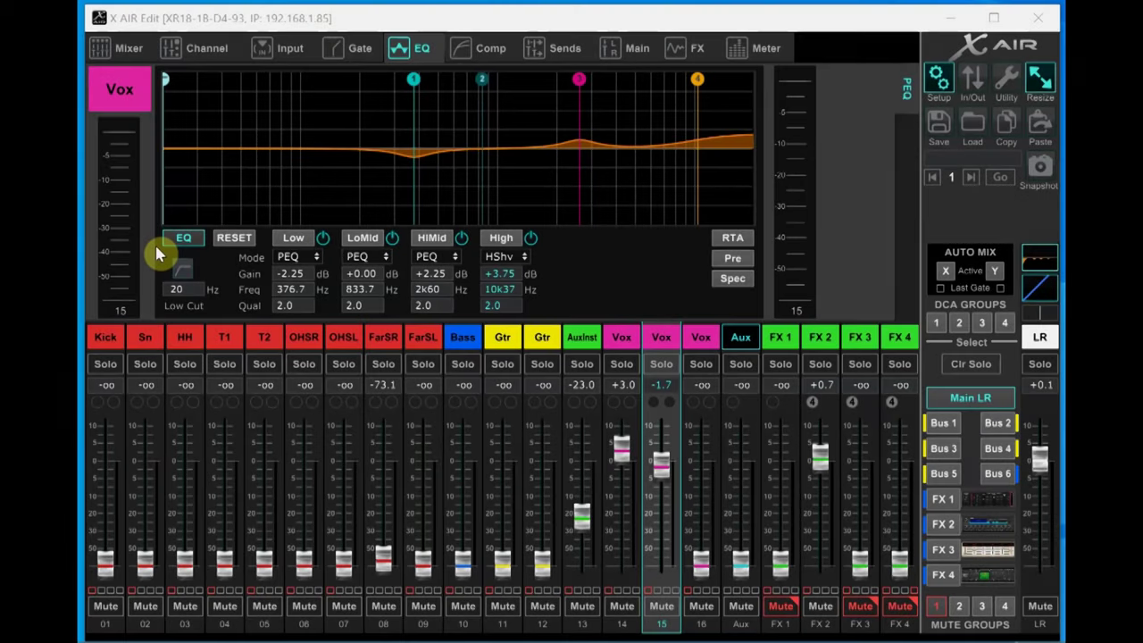
pyautogui.click(178, 243)
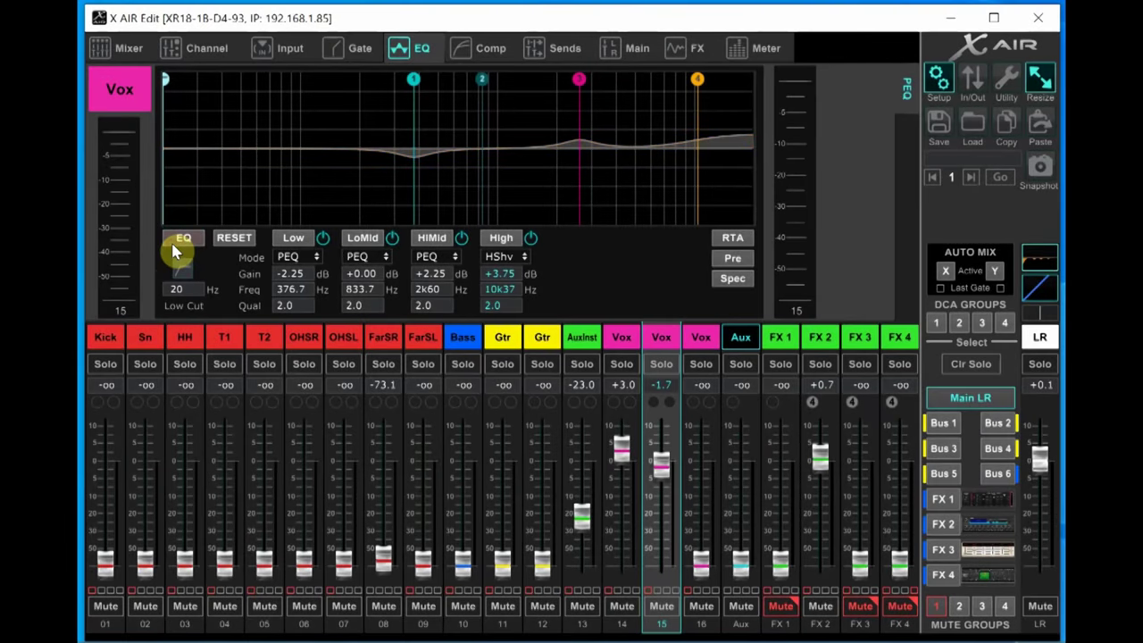
pyautogui.click(179, 248)
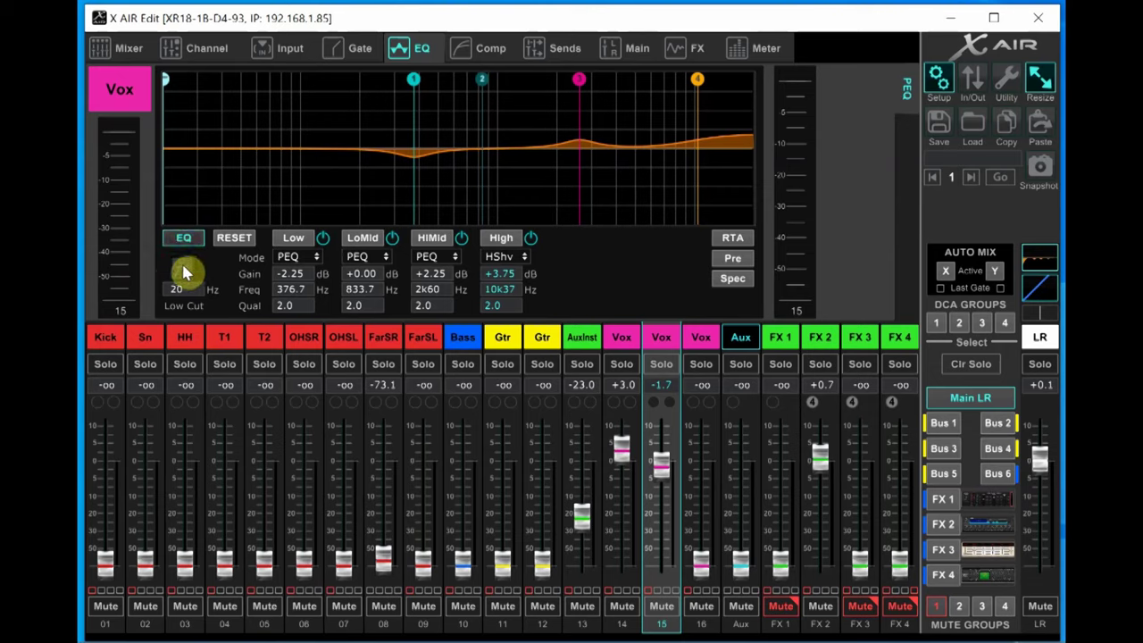
pyautogui.click(183, 272)
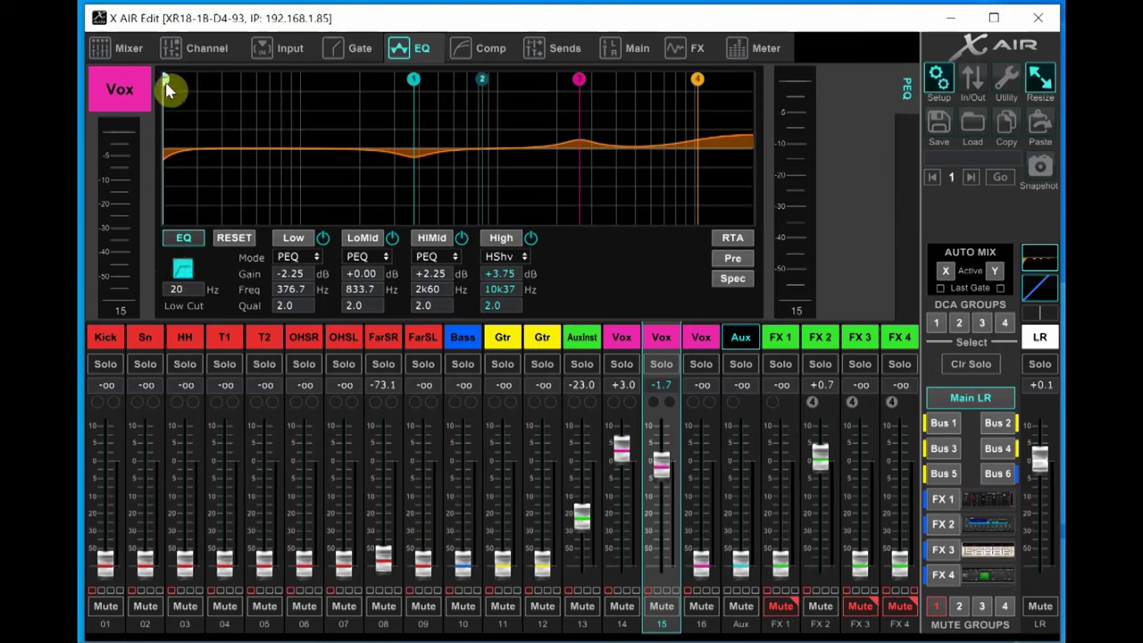
pyautogui.moveTo(166, 81); pyautogui.dragTo(185, 90)
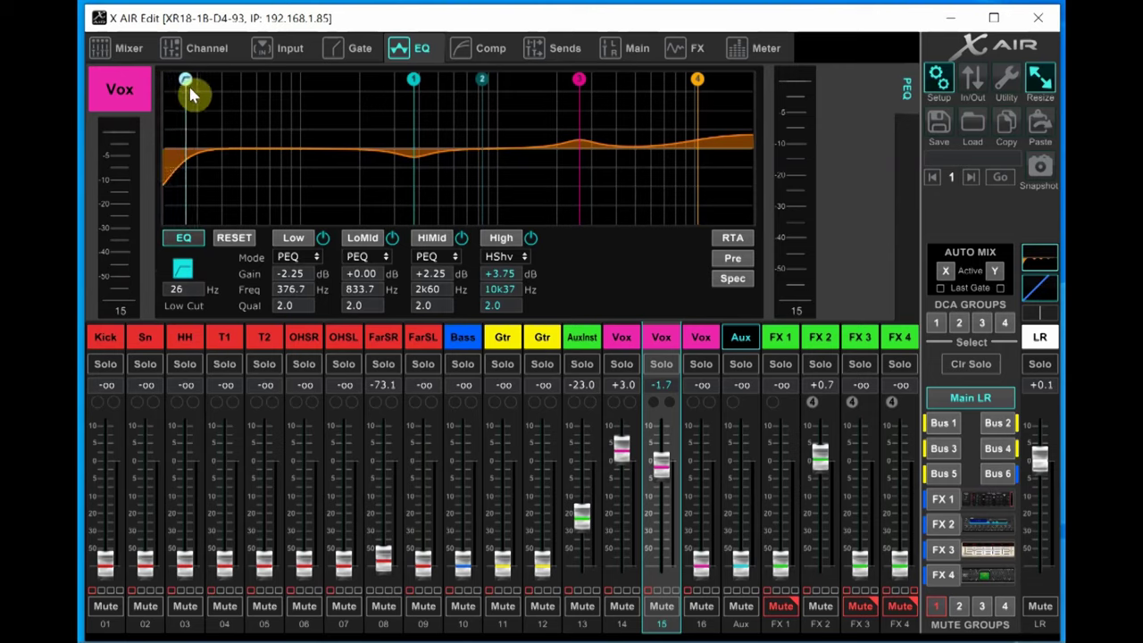
pyautogui.moveTo(185, 89); pyautogui.dragTo(202, 95)
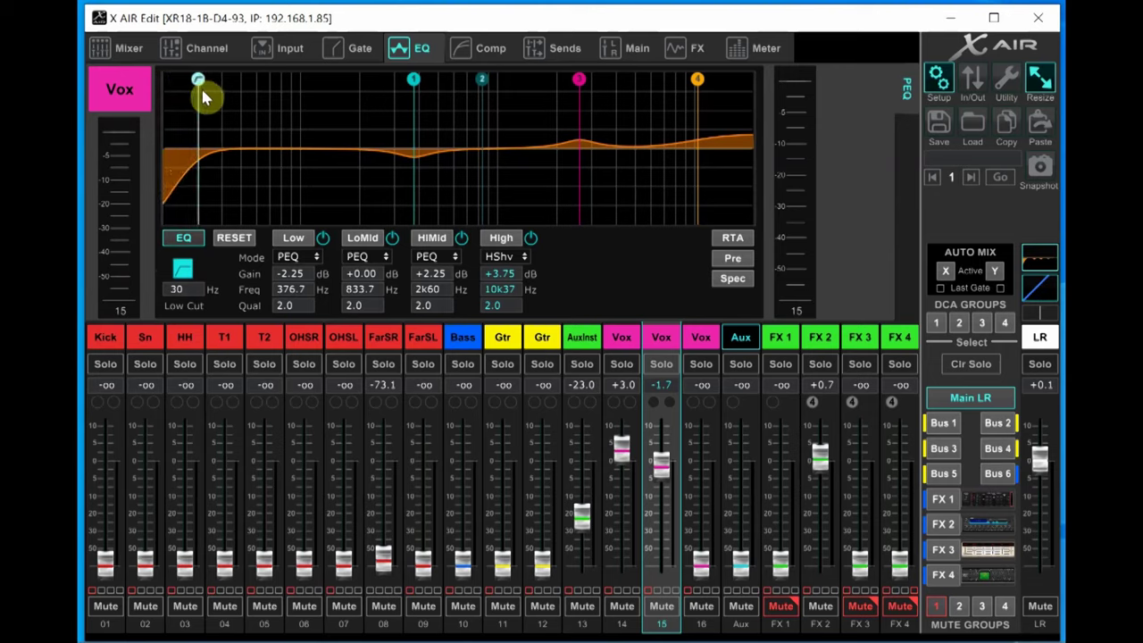
pyautogui.moveTo(202, 97); pyautogui.dragTo(227, 101)
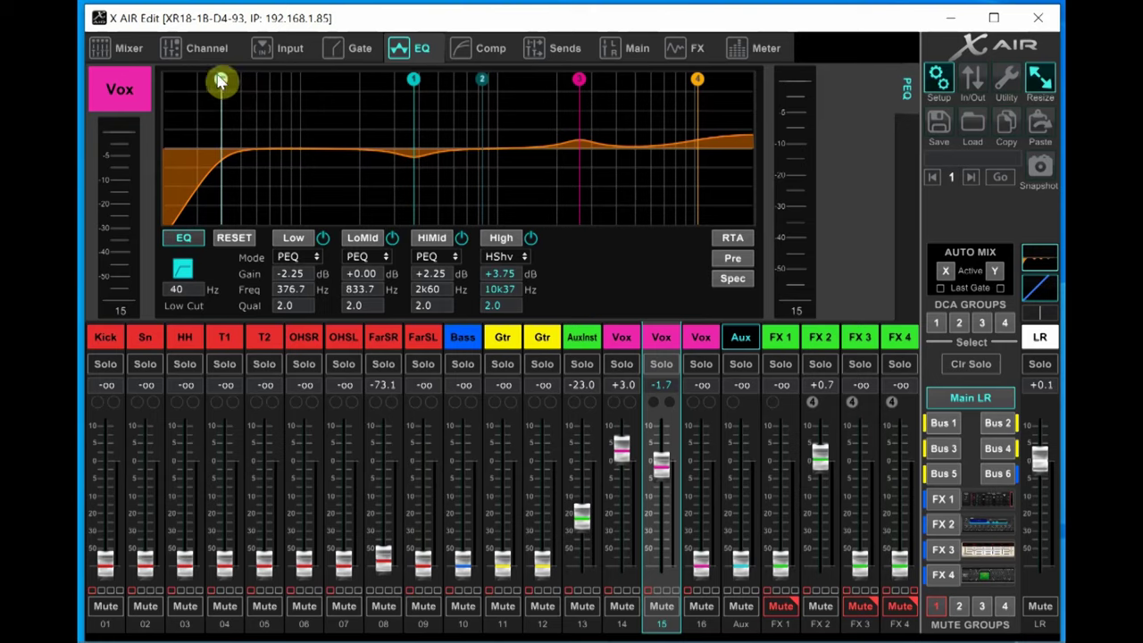
pyautogui.moveTo(221, 82)
pyautogui.mouseDown()
pyautogui.moveTo(271, 81)
pyautogui.moveTo(300, 100)
pyautogui.mouseUp()
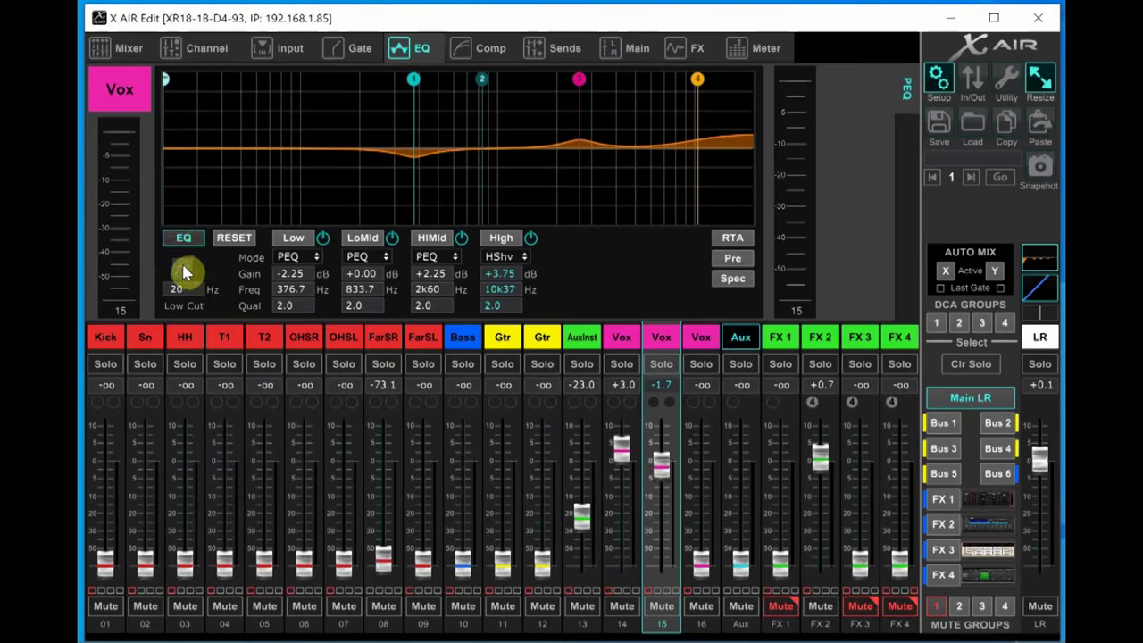
# Enable the Vox low-cut filter and raise its cutoff through 25 and 30 Hz to about 66 Hz.
pyautogui.click(182, 268)
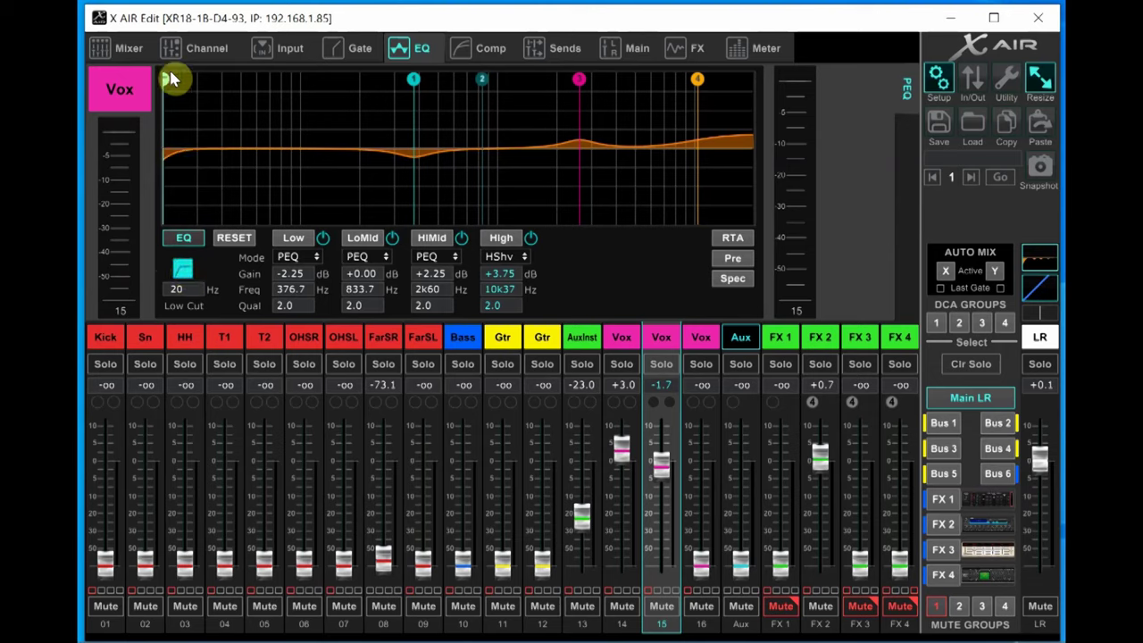
pyautogui.moveTo(166, 80); pyautogui.dragTo(185, 88)
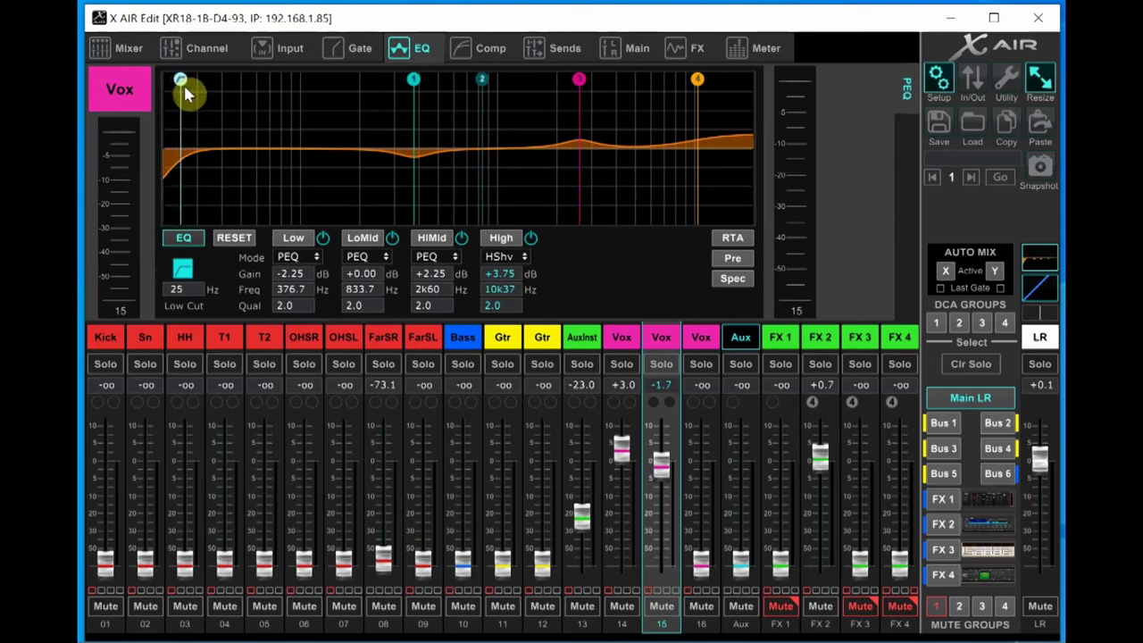
pyautogui.moveTo(186, 85); pyautogui.dragTo(226, 92)
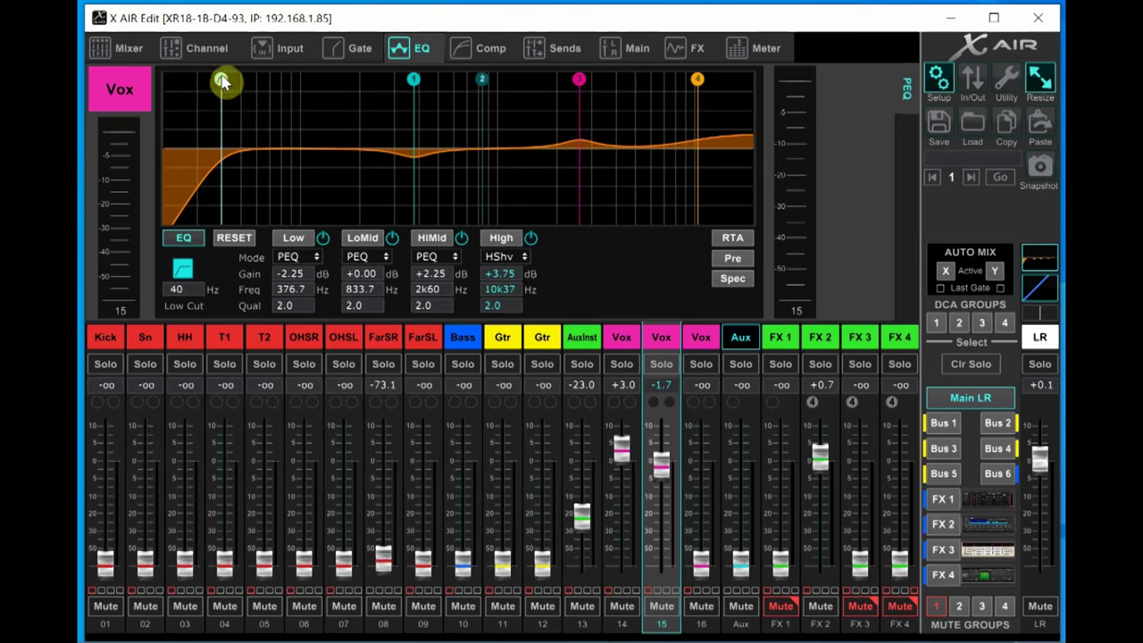
pyautogui.moveTo(221, 81); pyautogui.dragTo(300, 101)
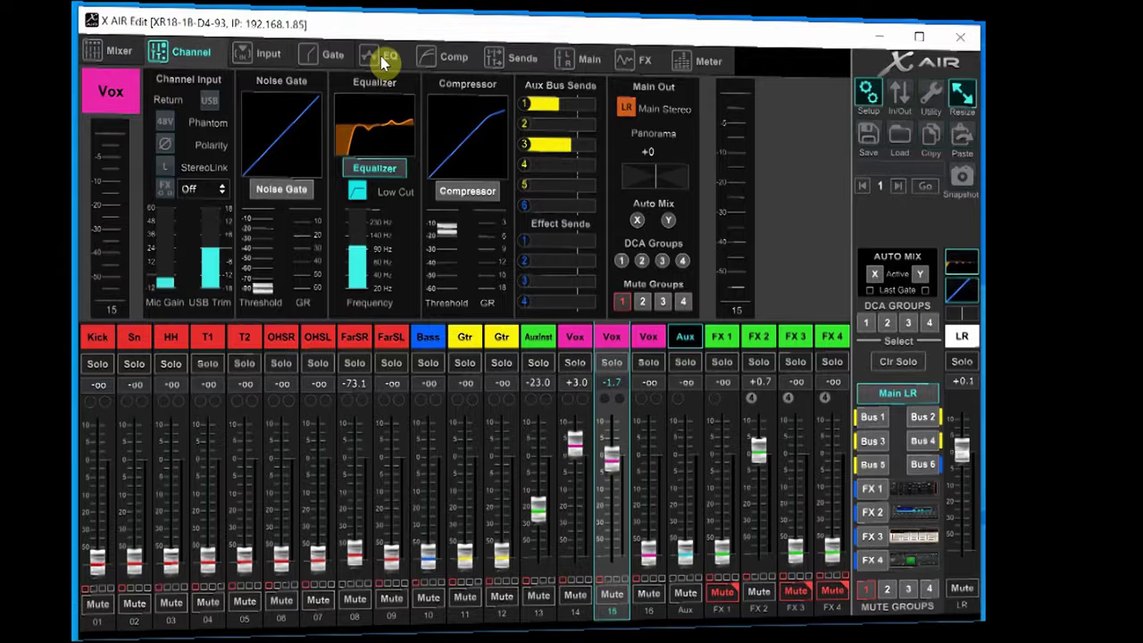
# On the Vox EQ graph, cut HiMid to -5.5 dB, flatten the high shelf, and make the LoMid dip shallower.
pyautogui.click(384, 57)
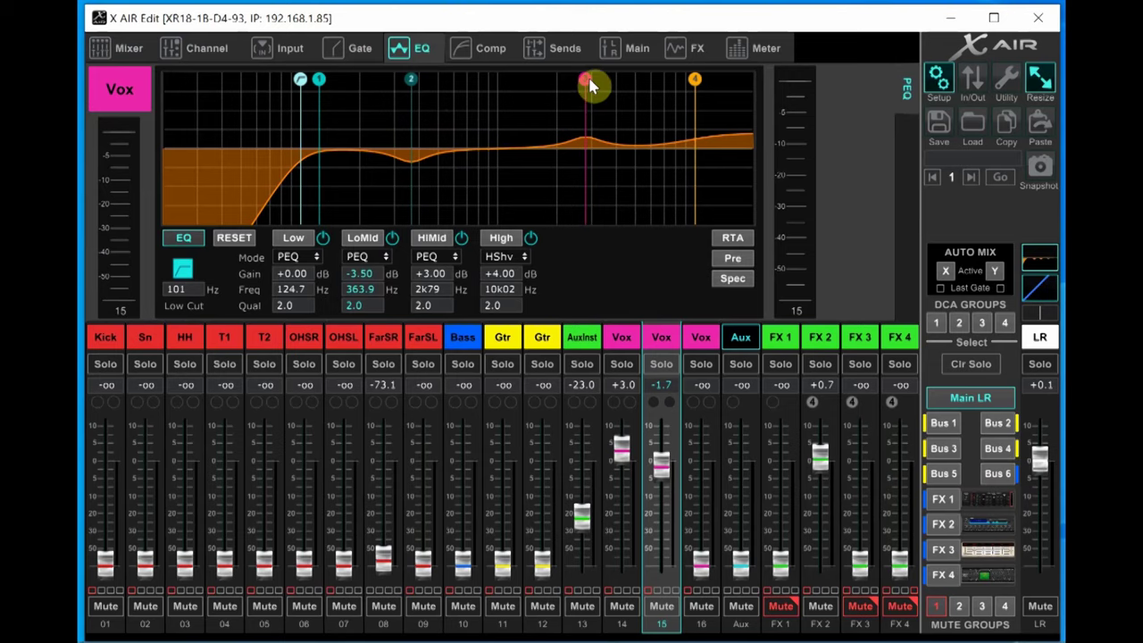
pyautogui.moveTo(586, 82); pyautogui.dragTo(586, 115)
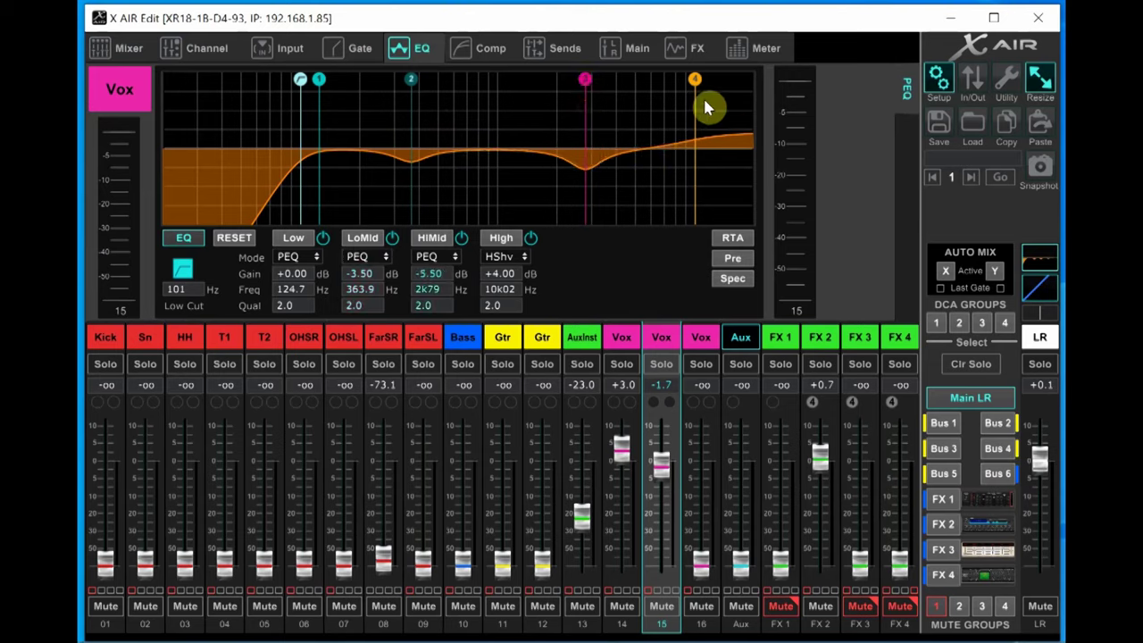
pyautogui.moveTo(698, 92); pyautogui.dragTo(699, 104)
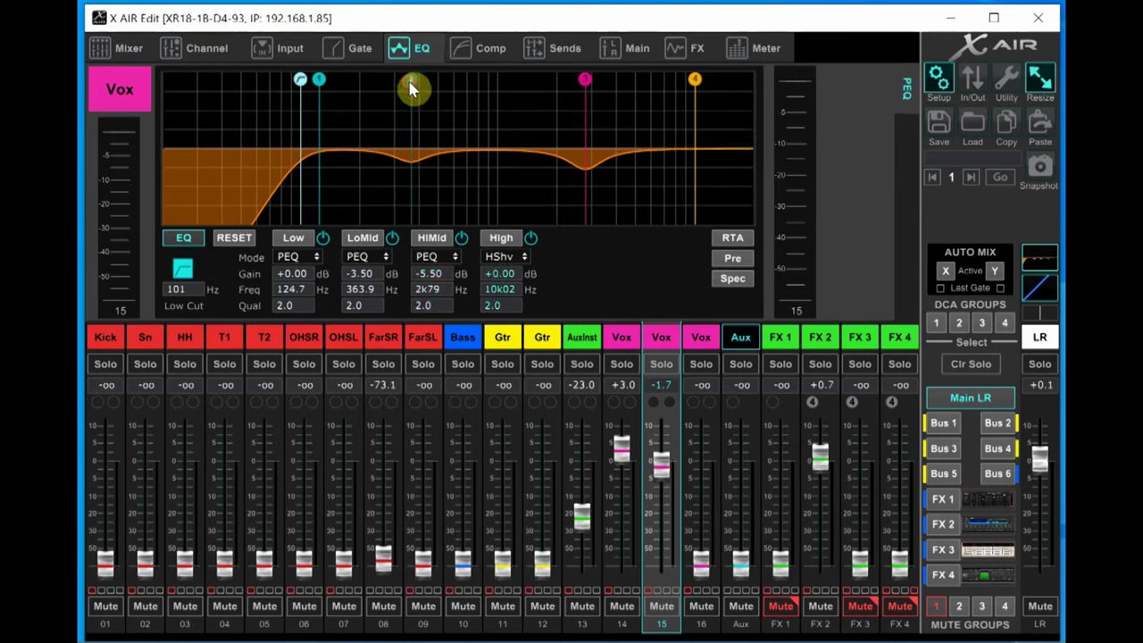
pyautogui.moveTo(411, 86); pyautogui.dragTo(410, 79)
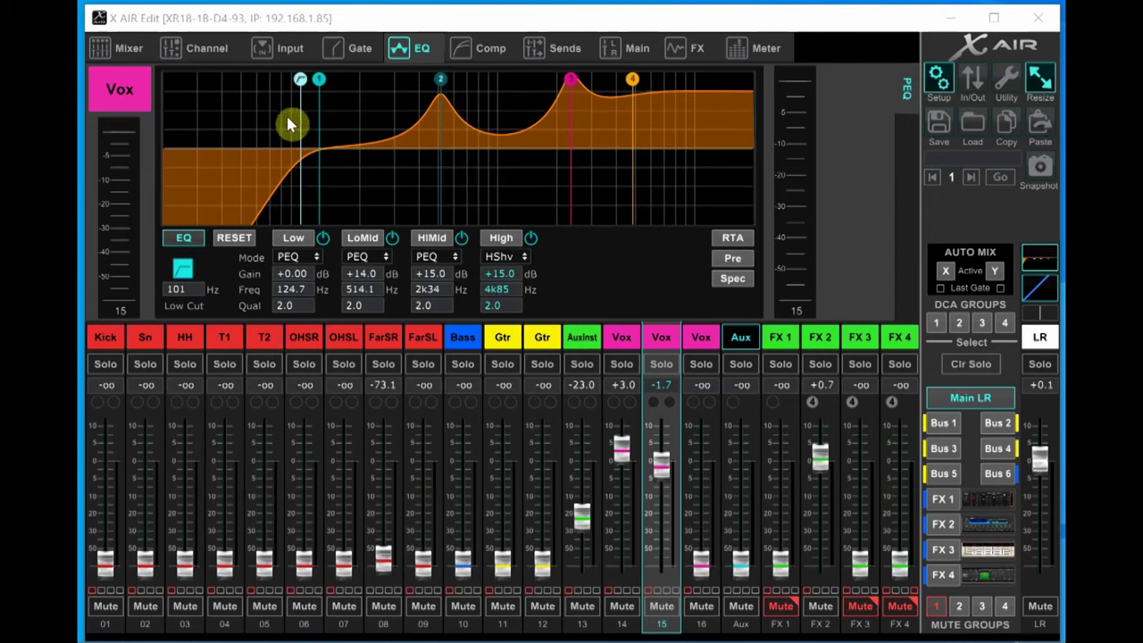
# Reset all Vox EQ bands to 0 dB and confirm the reset.
pyautogui.click(236, 238)
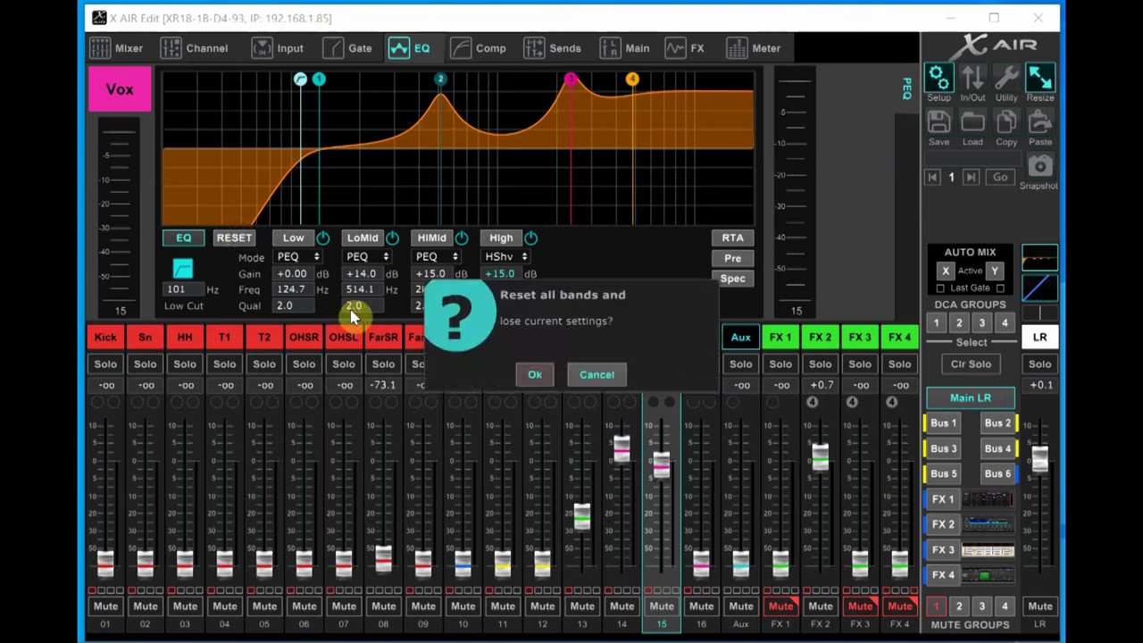
pyautogui.click(530, 375)
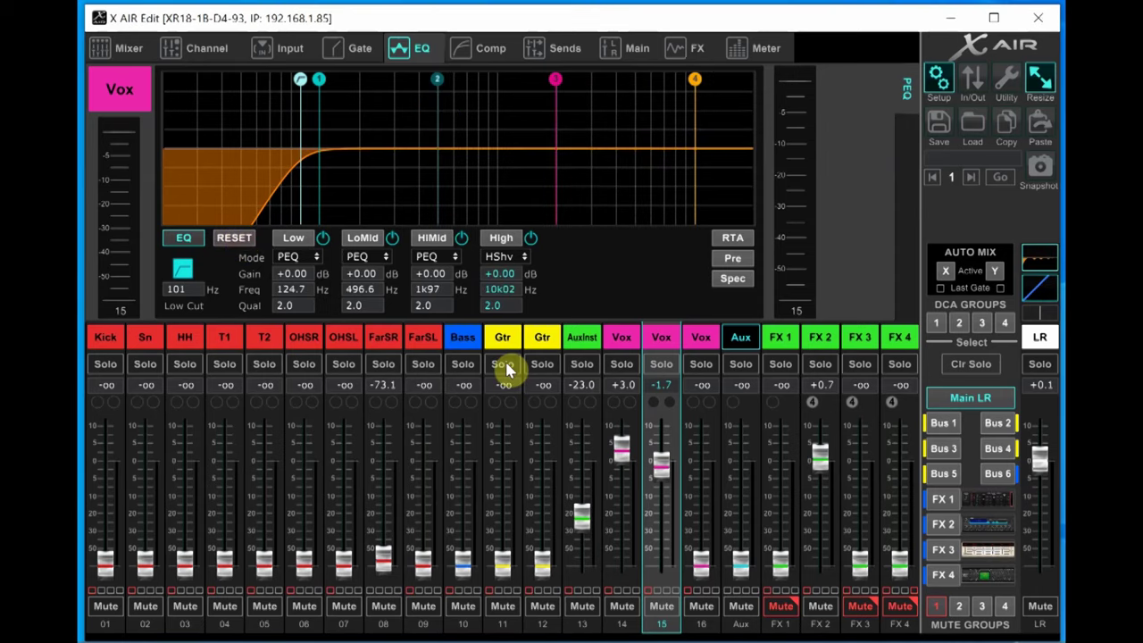